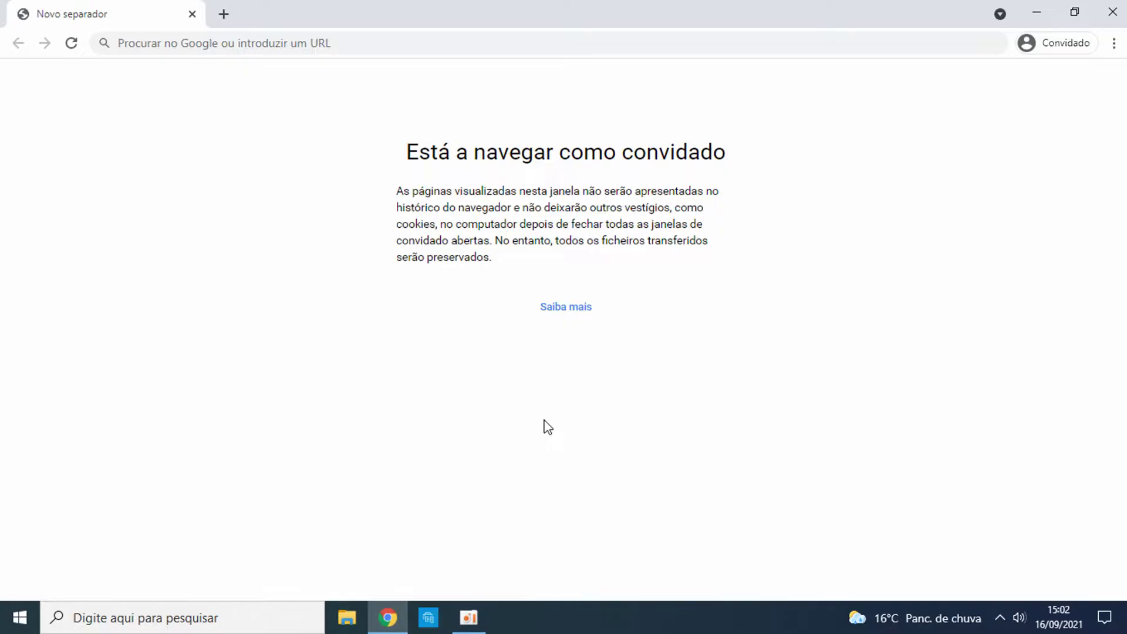
Step: Load the router admin page at 192.168.1.1 in Chrome
left_click(178, 45)
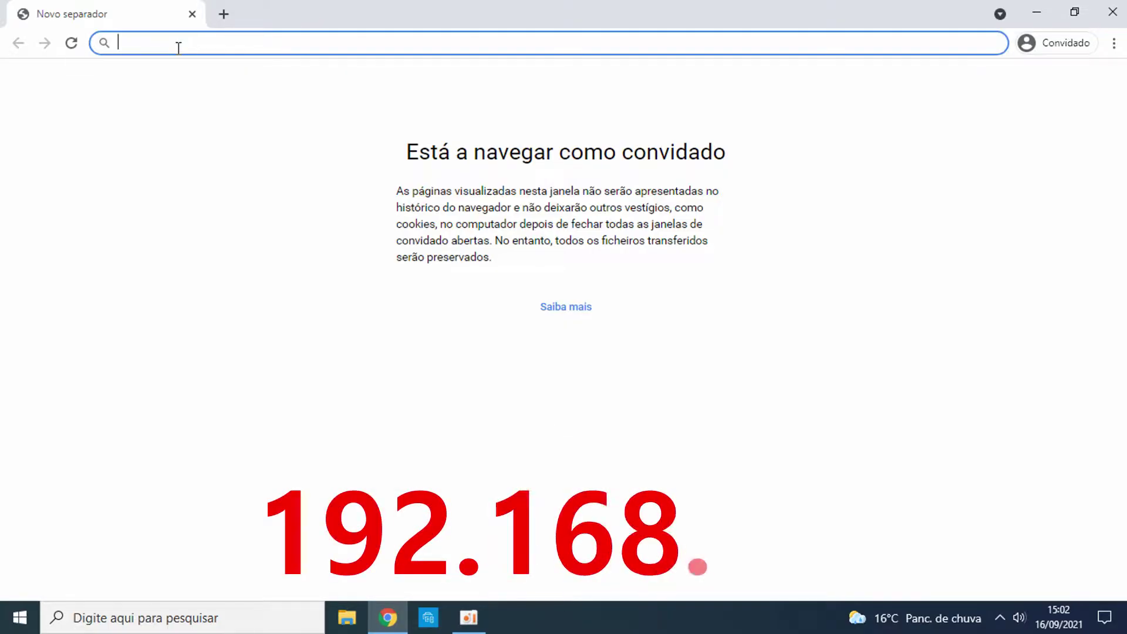
type("192.168.1.1")
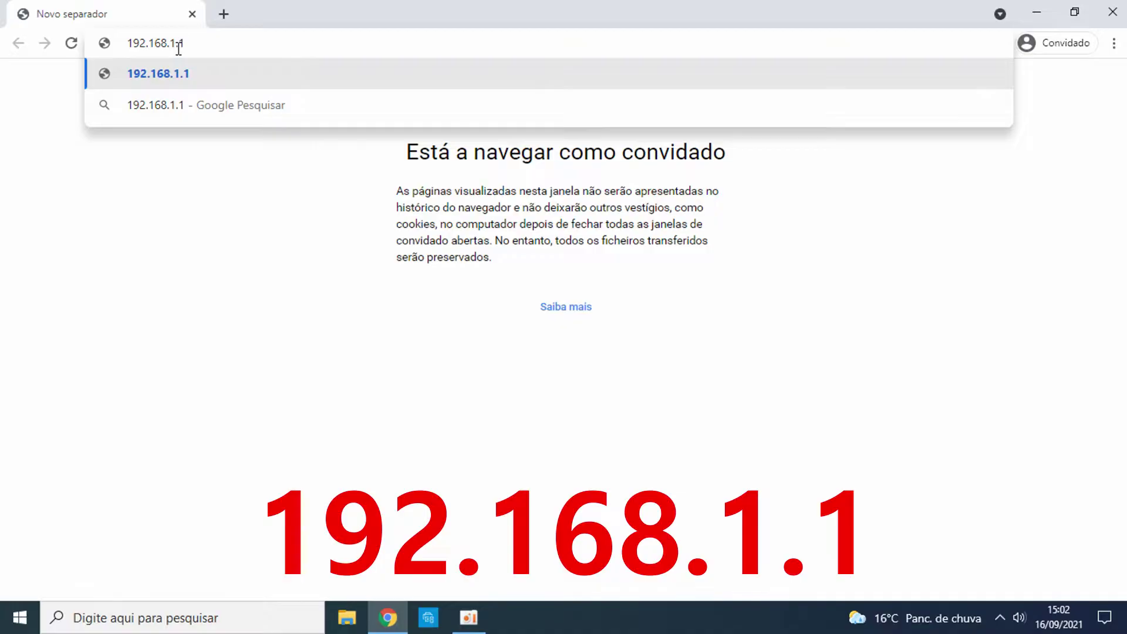
key("Return")
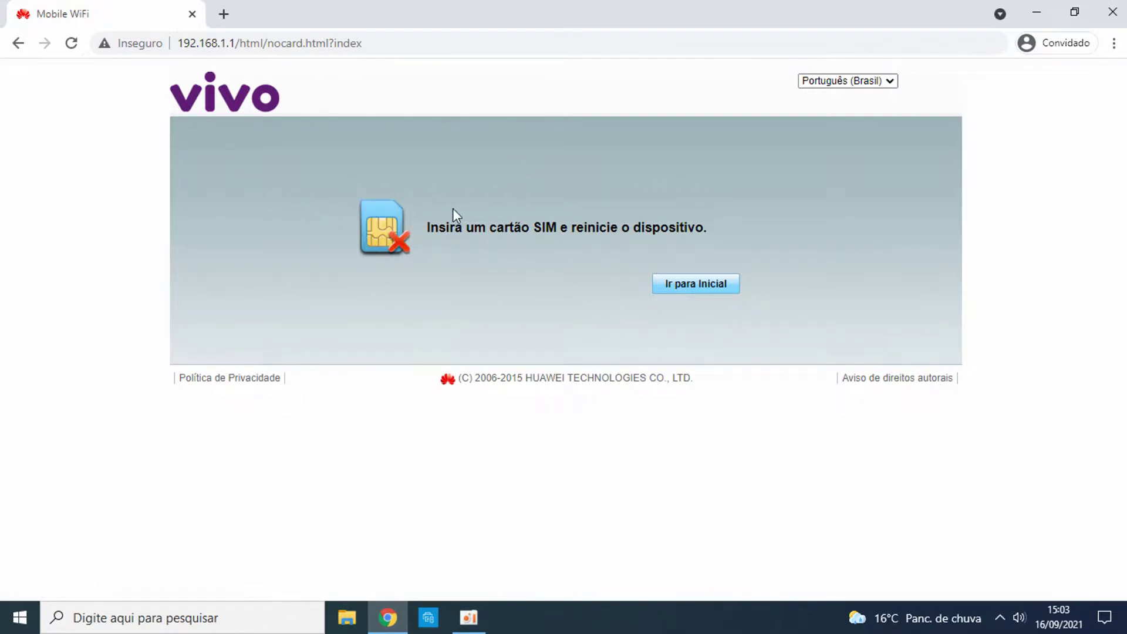
Step: Go to the admin home page reporting Sem Serviço
left_click(709, 294)
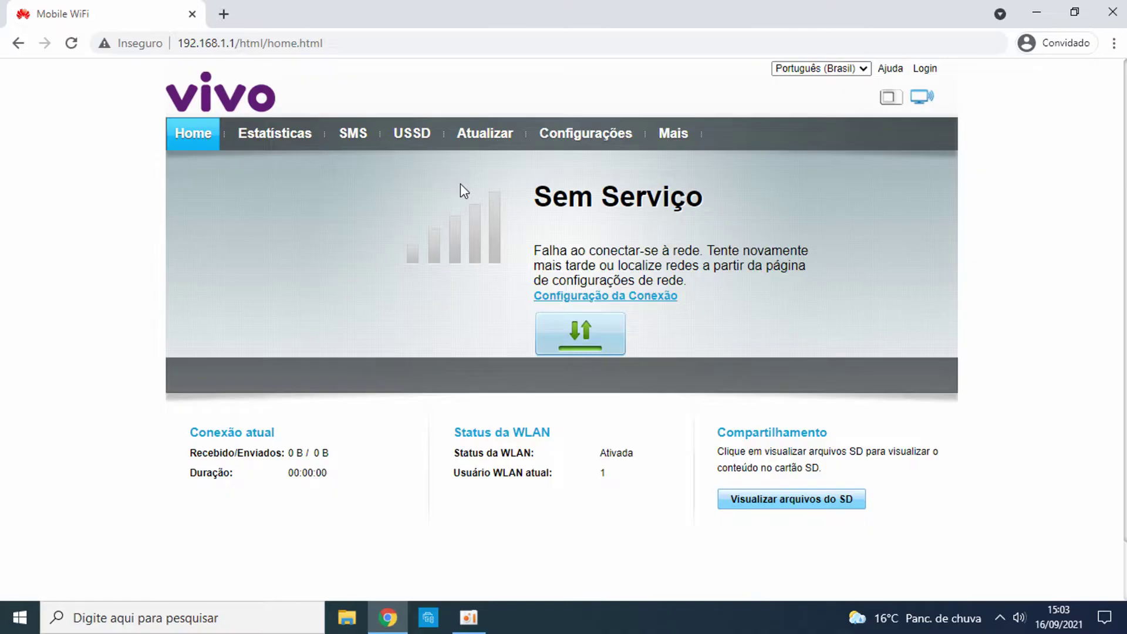
Step: Log in to Configurações as admin with the password, choosing 'Mais tarde' for the password change
left_click(567, 134)
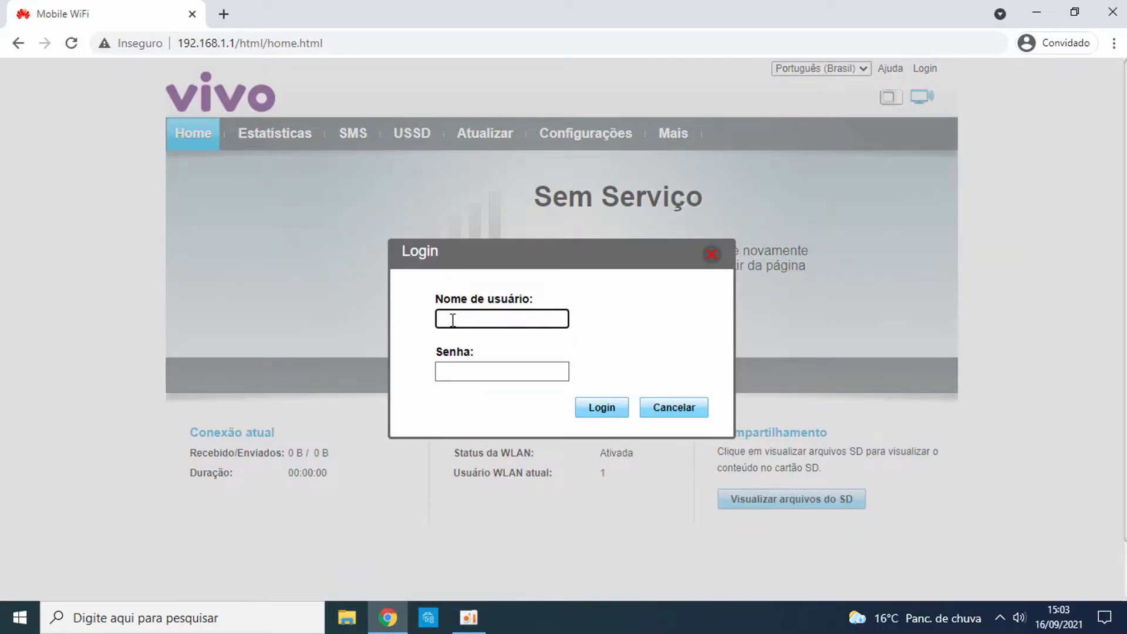
type("A")
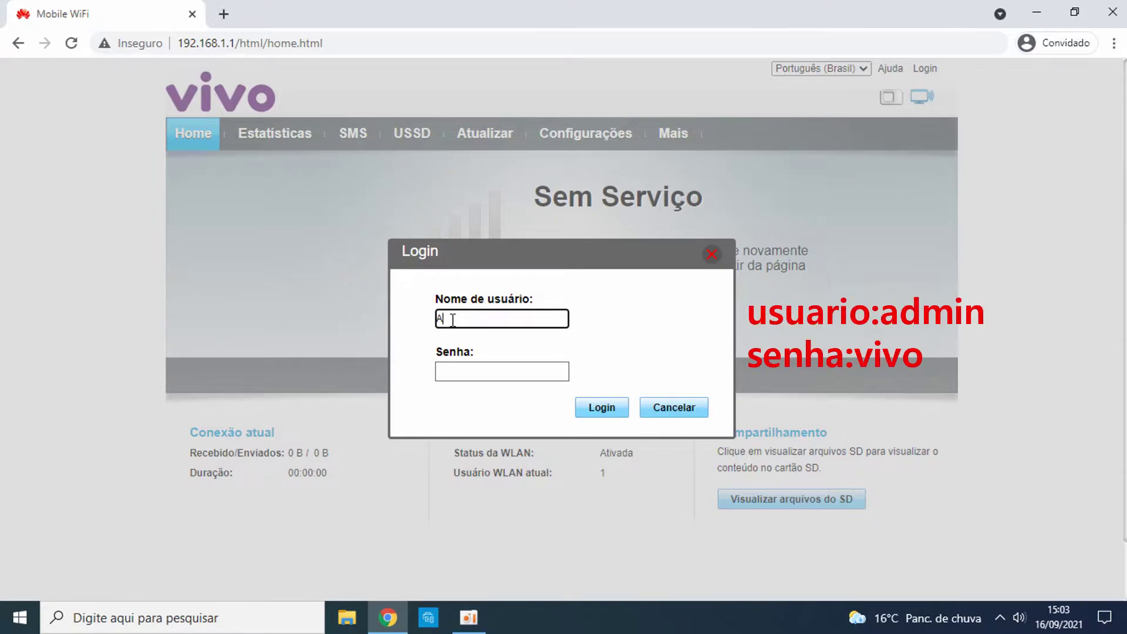
key("BackSpace")
key("Caps_Lock")
type("admin")
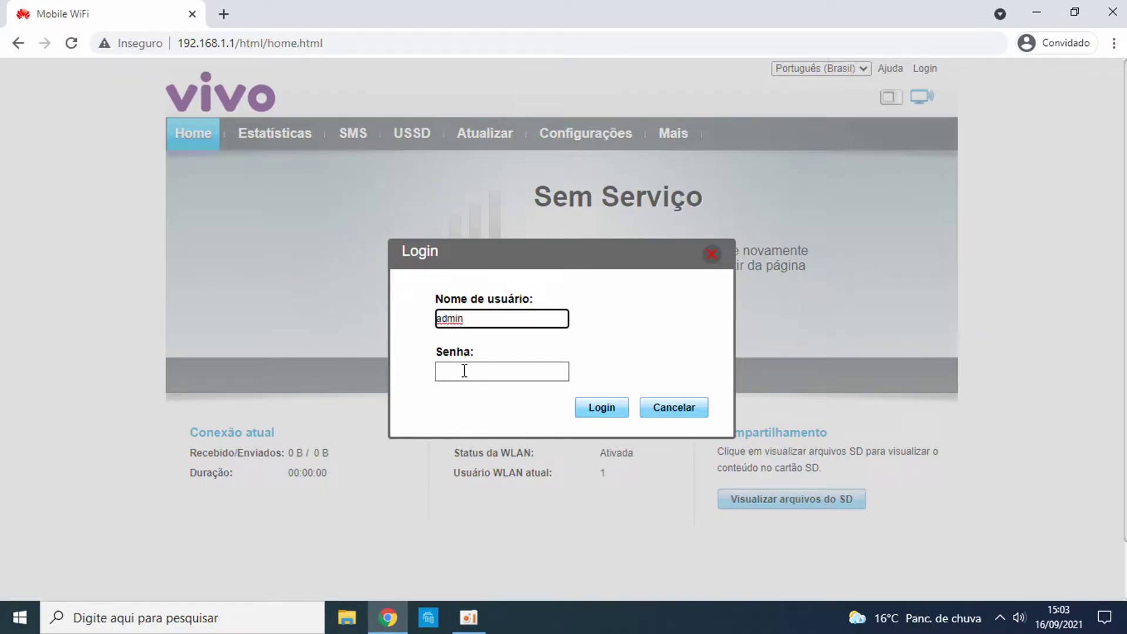
left_click(464, 371)
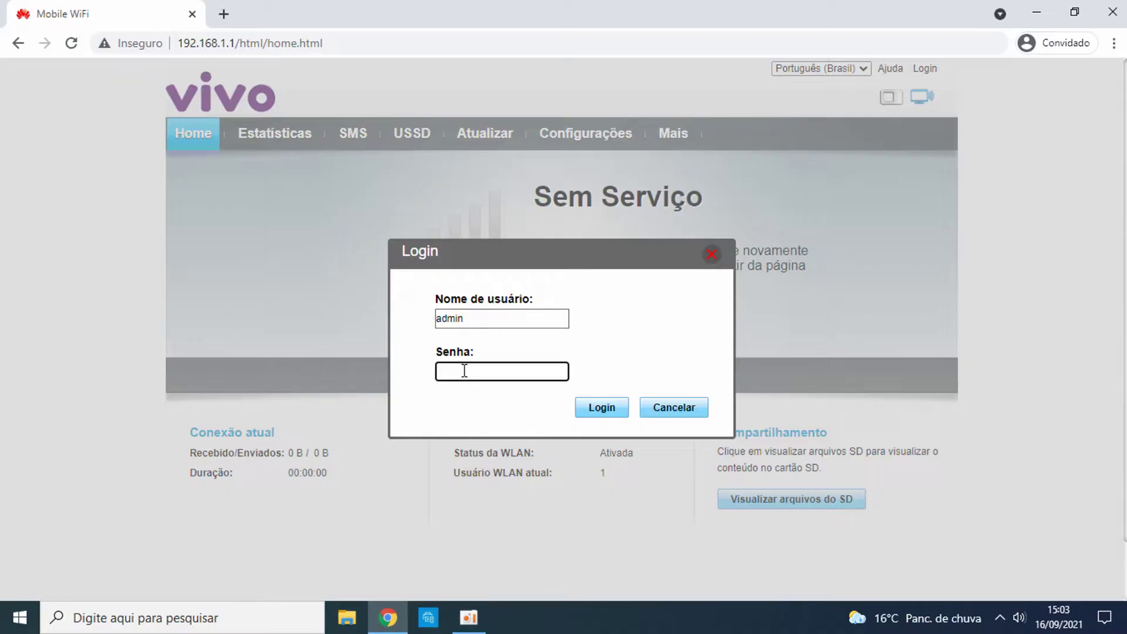
type("•••")
left_click(591, 414)
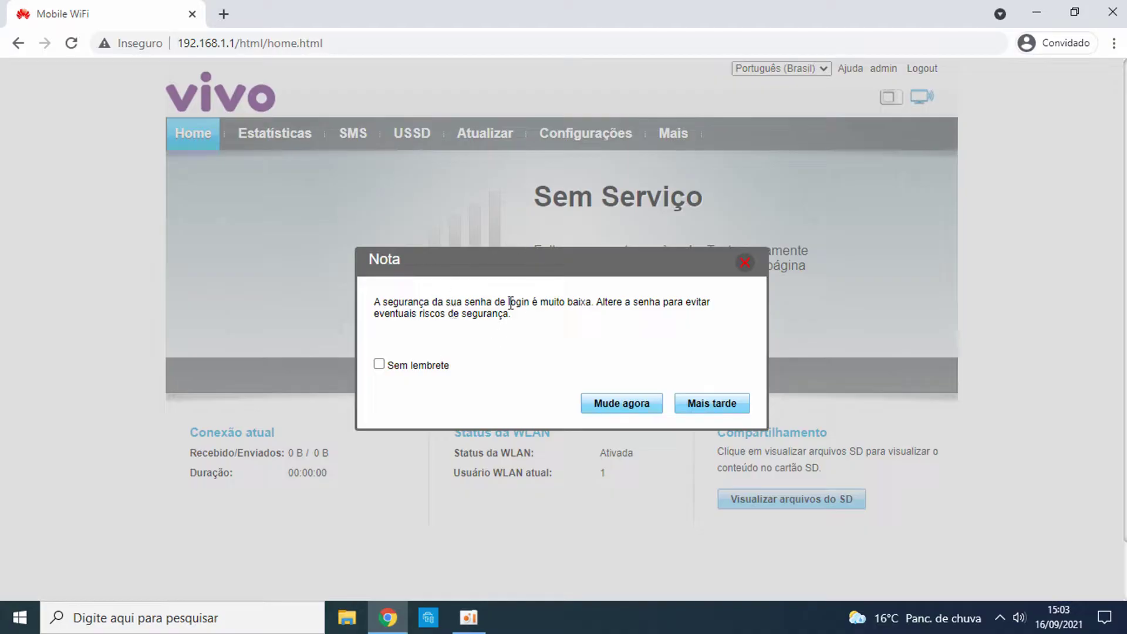
left_click(722, 407)
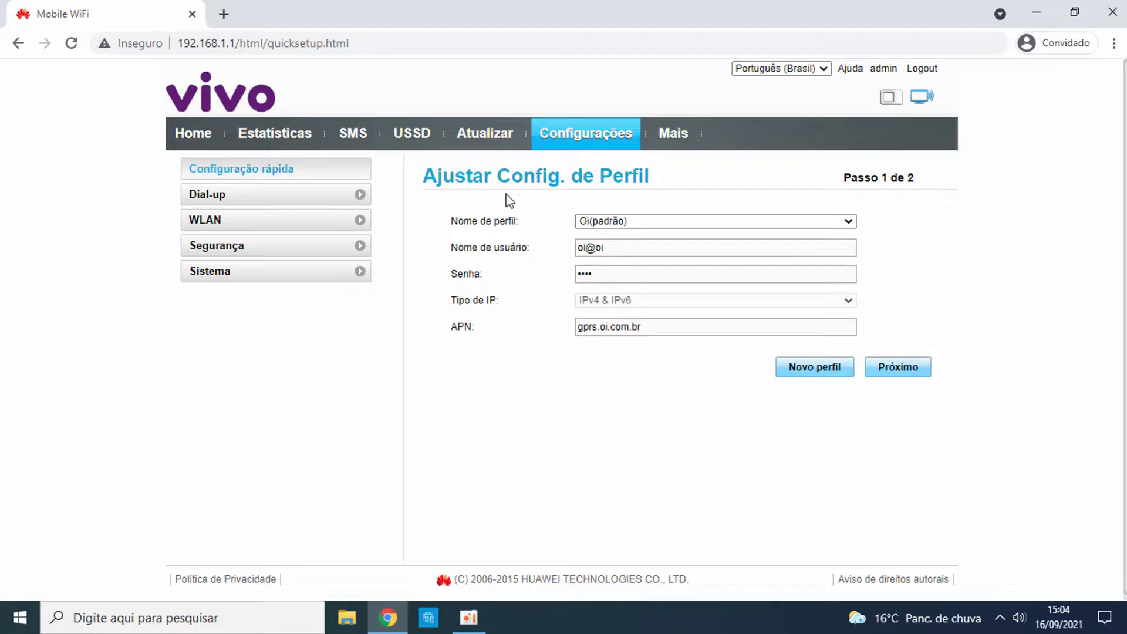
Step: Leave Nome de perfil on Oi(padrão) and start a Novo perfil
left_click(807, 223)
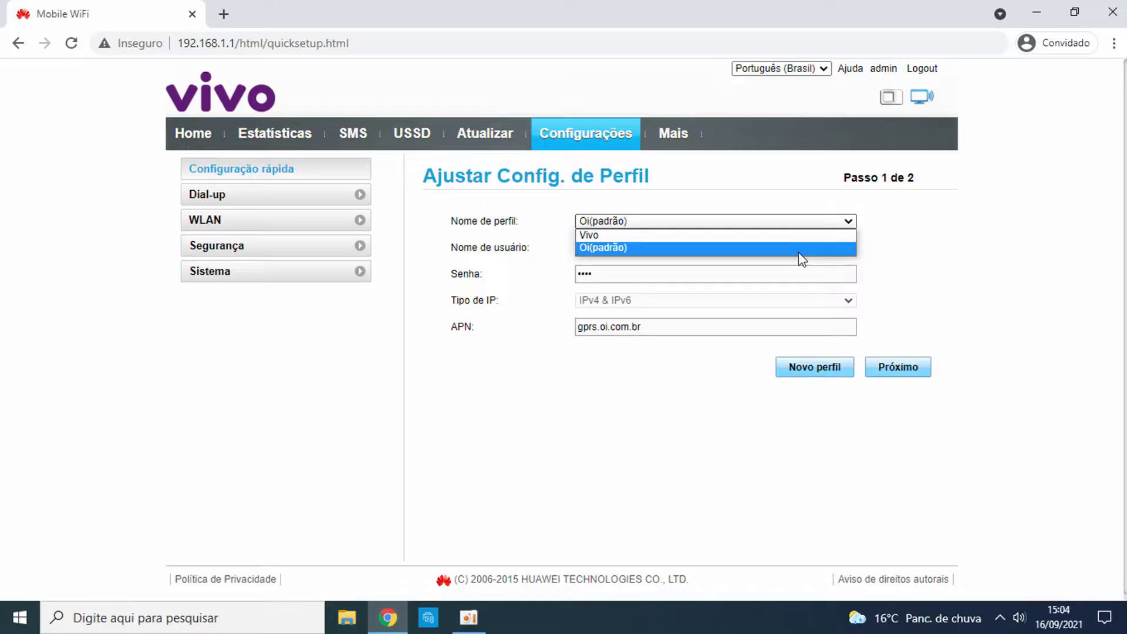
left_click(802, 258)
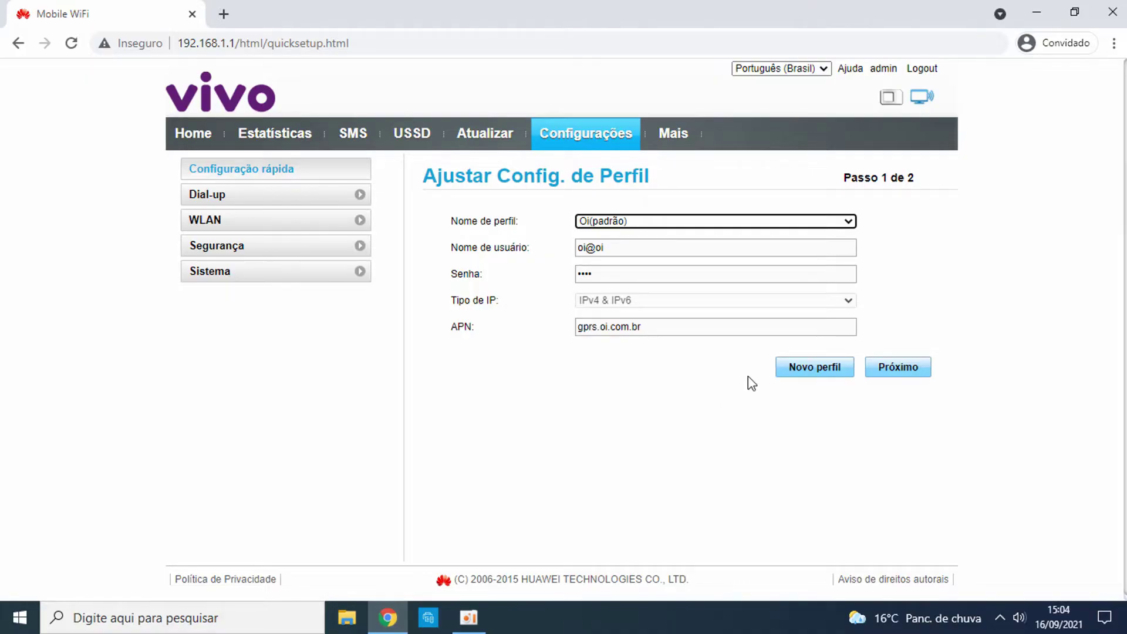
left_click(808, 376)
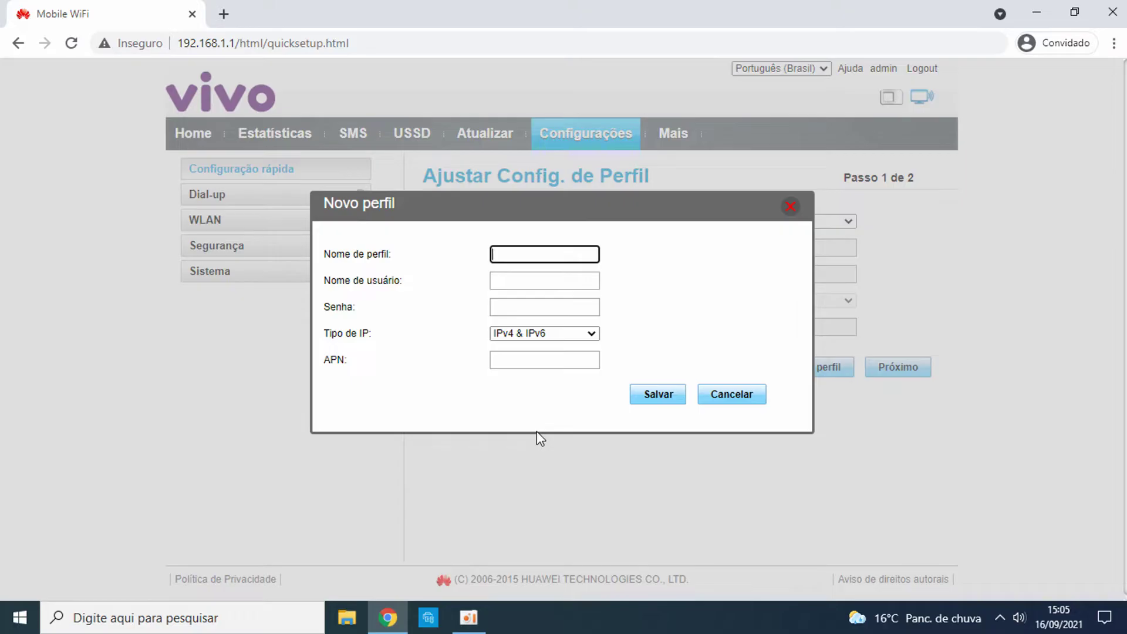
Step: Enter profile name claro, user name claro, the password, IPv4 & IPv6, APN claro.com.br
type("claro")
left_click(540, 278)
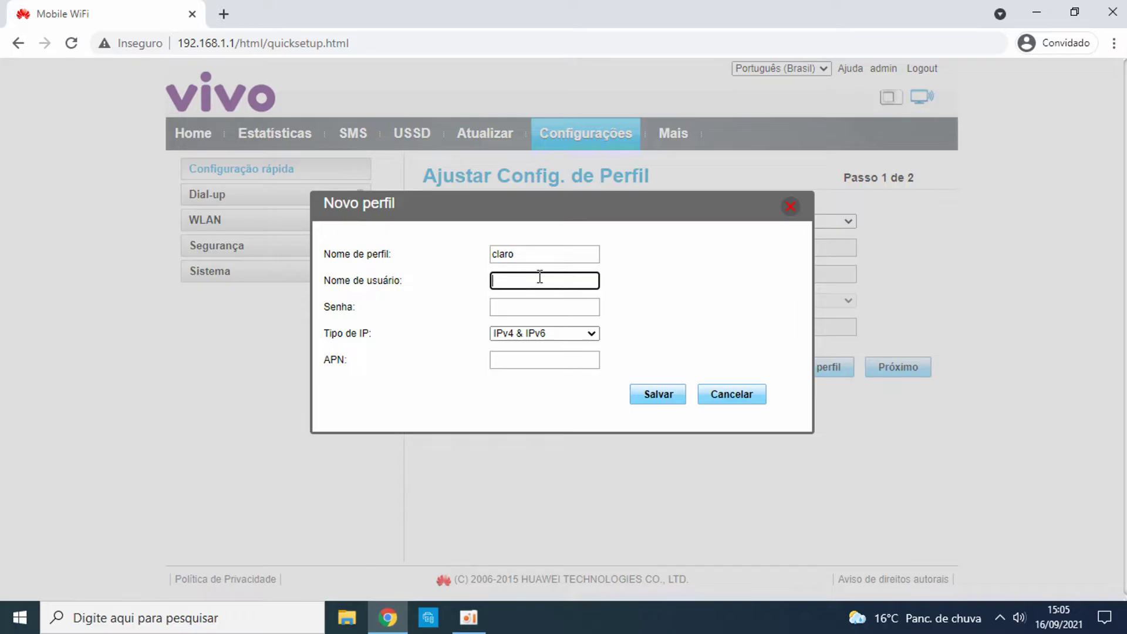
type("claro")
left_click(543, 305)
type("clar")
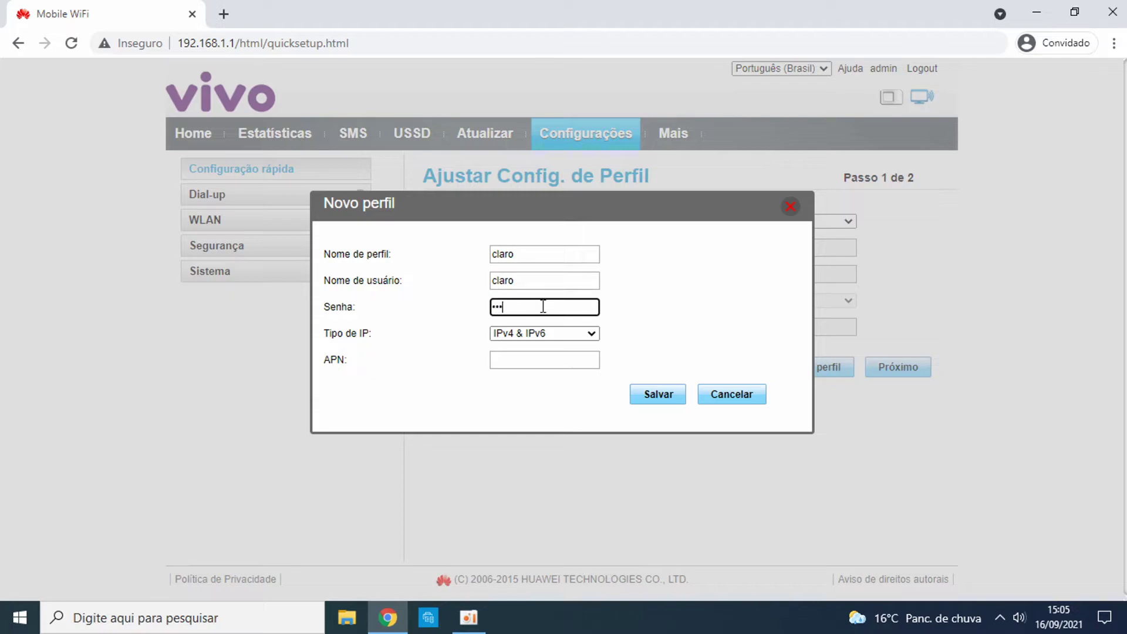
left_click(568, 337)
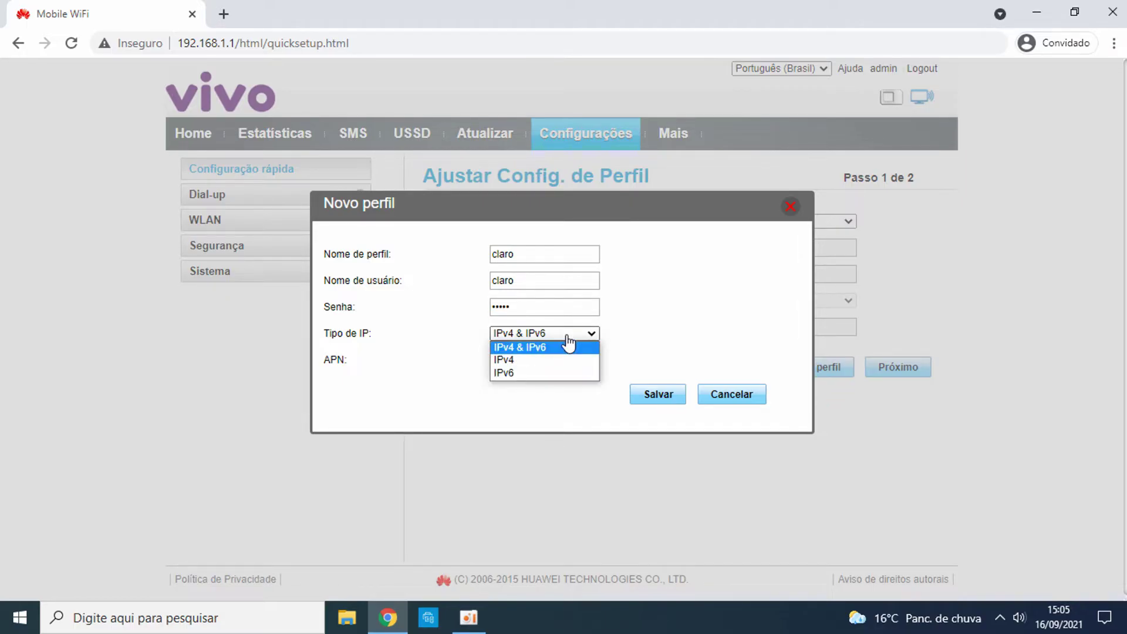
left_click(568, 345)
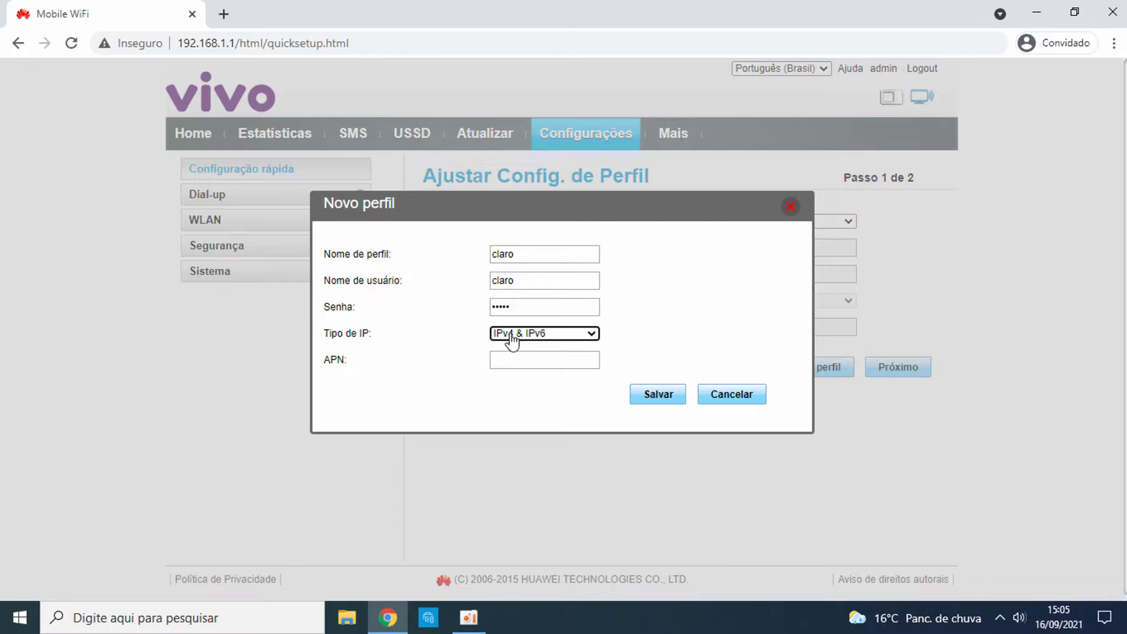
left_click(518, 360)
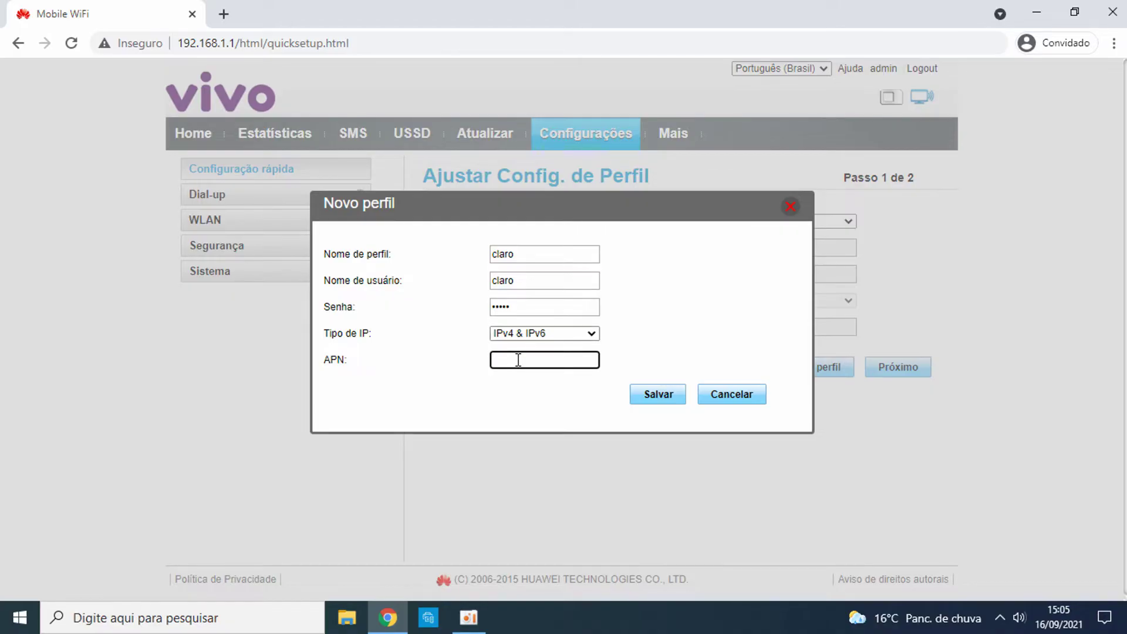
type("claro.com.br")
Step: Save the claro profile and check it in the Nome de perfil list
left_click(652, 394)
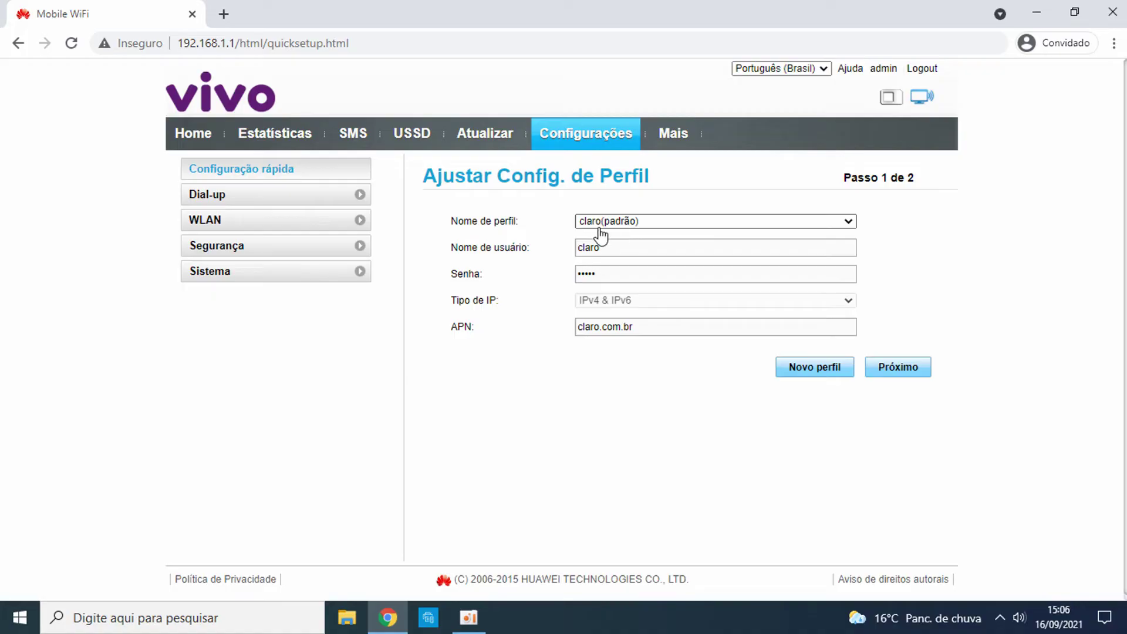
left_click(638, 230)
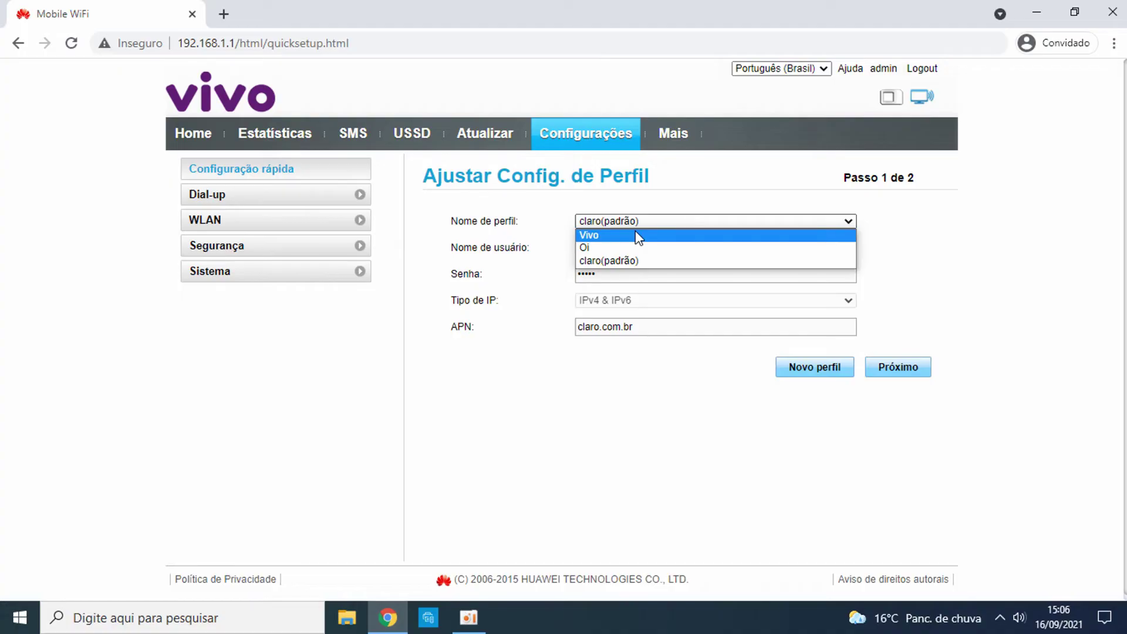
Step: Complete quick setup with Vivo as the selected profile
left_click(638, 236)
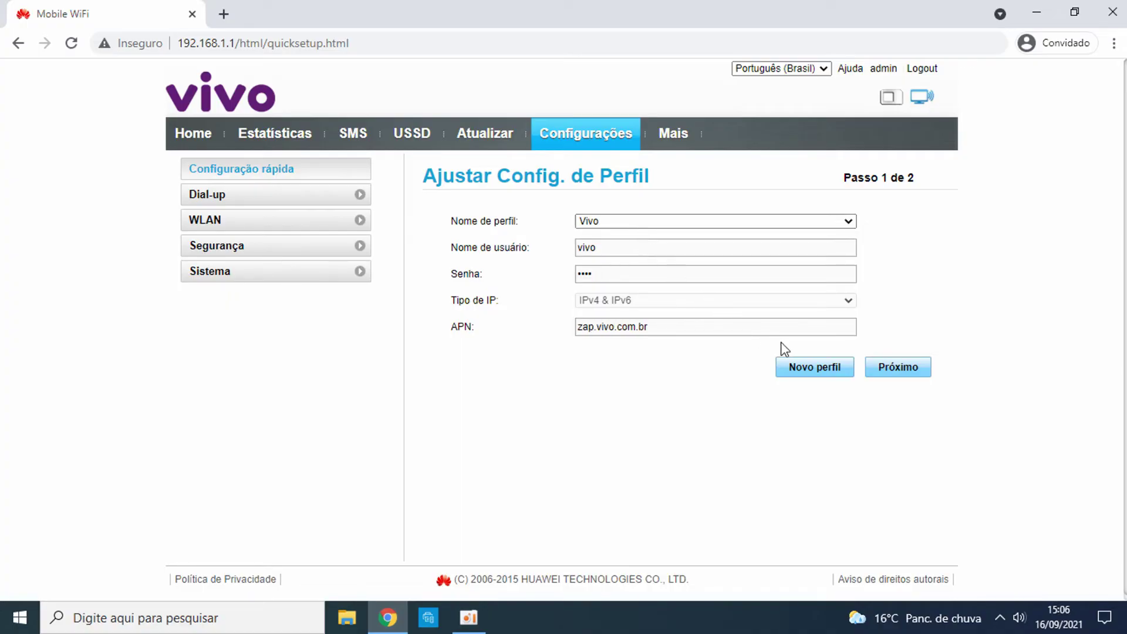
left_click(891, 369)
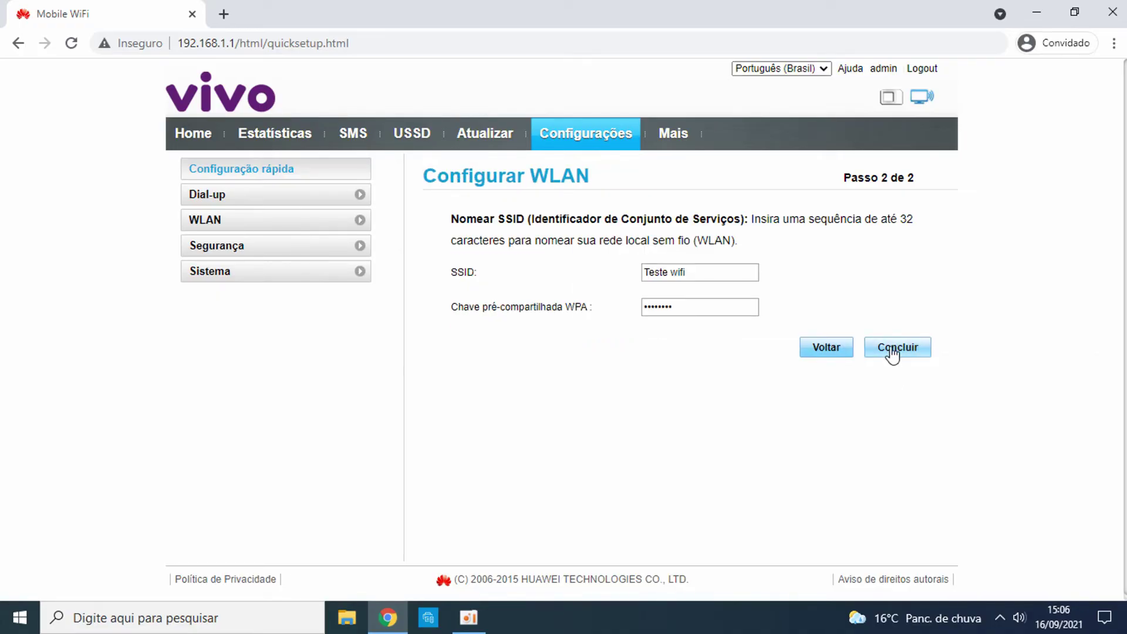
left_click(893, 352)
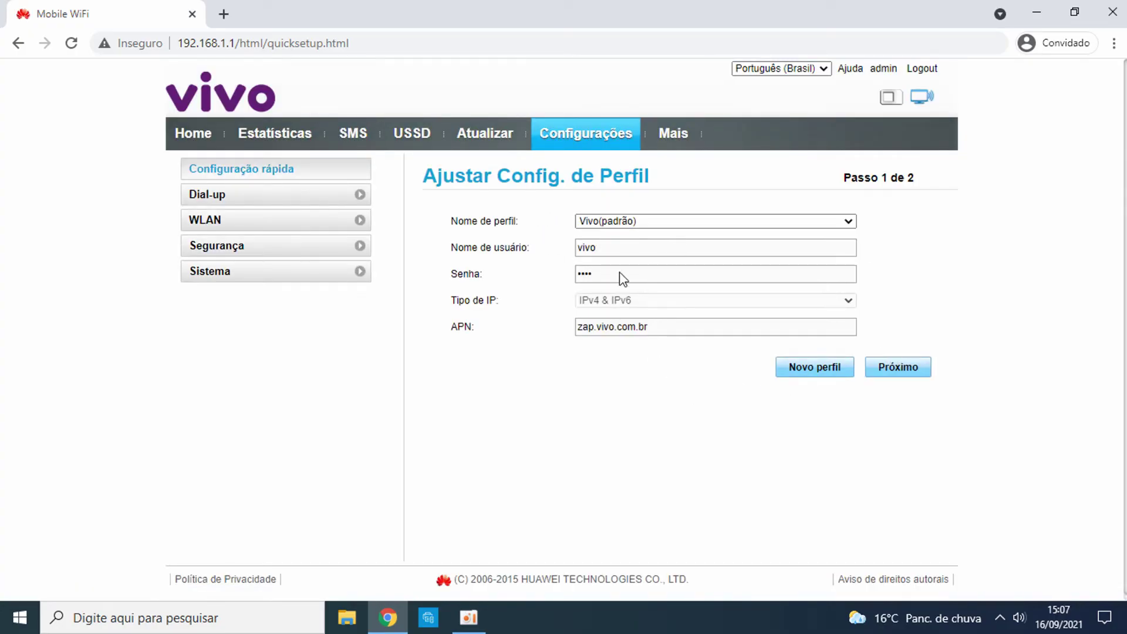
Step: Complete quick setup again with the Oi profile and reload Configurações
left_click(639, 225)
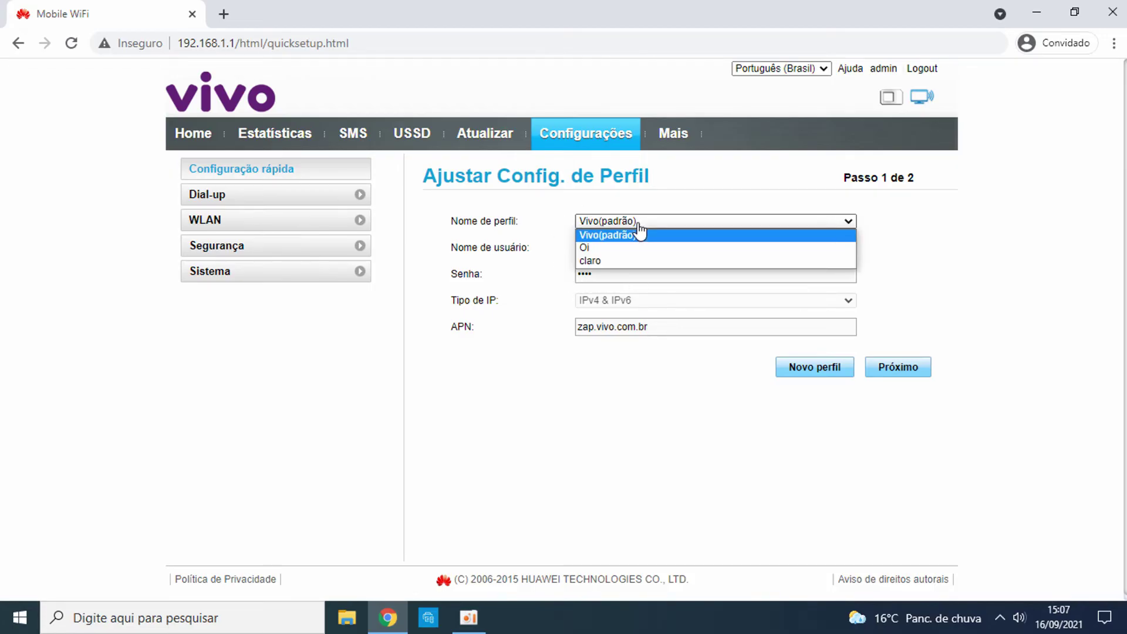
left_click(638, 247)
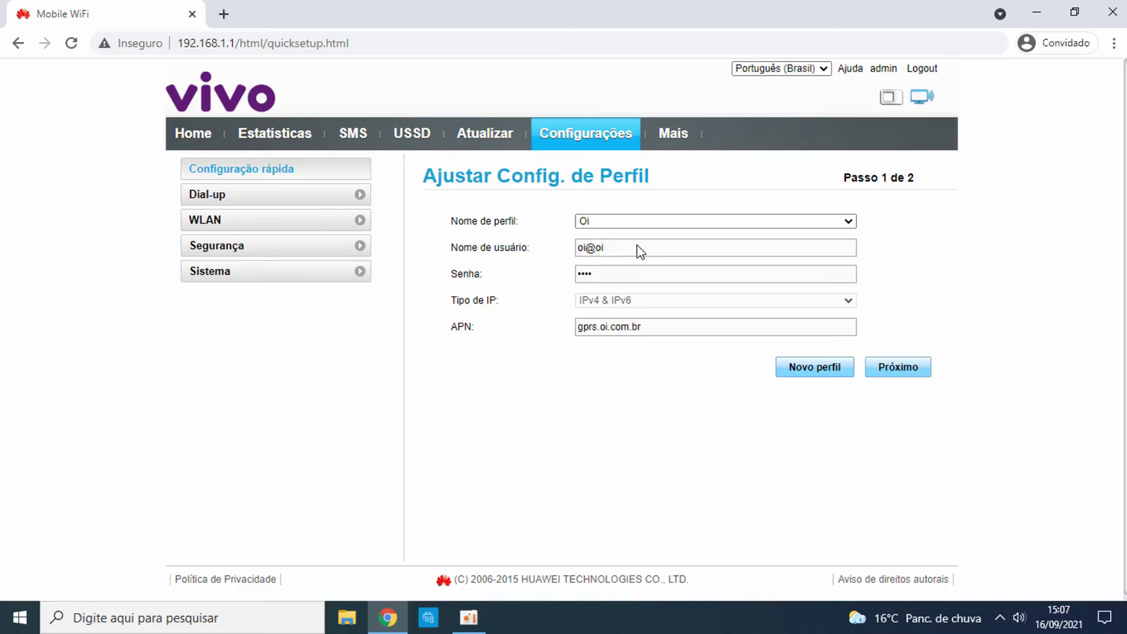
left_click(903, 370)
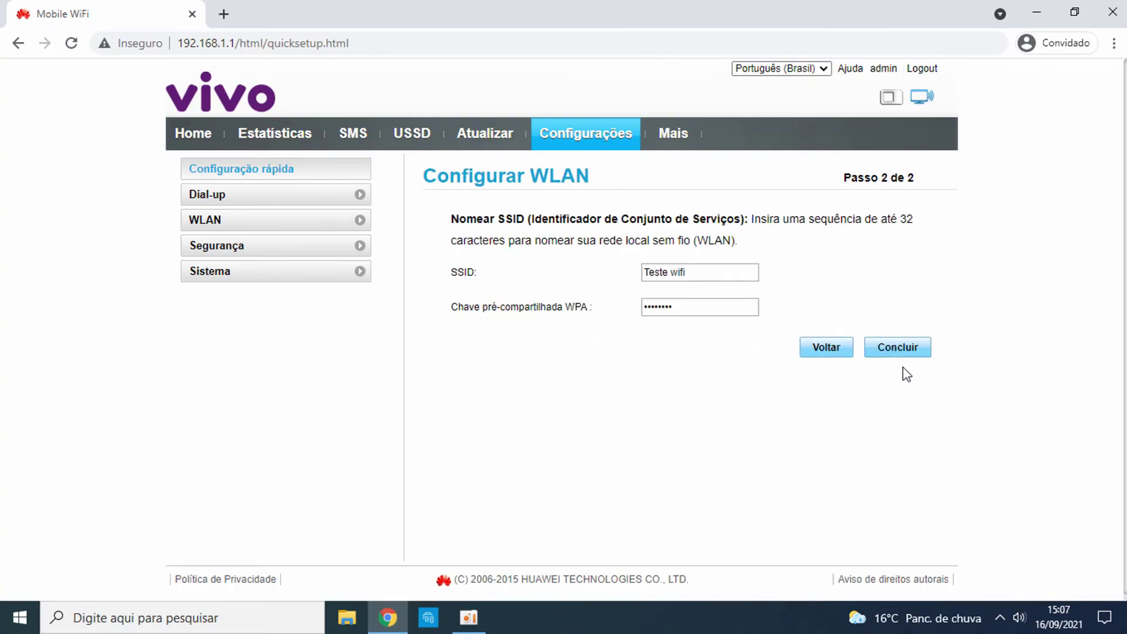
left_click(899, 345)
left_click(573, 132)
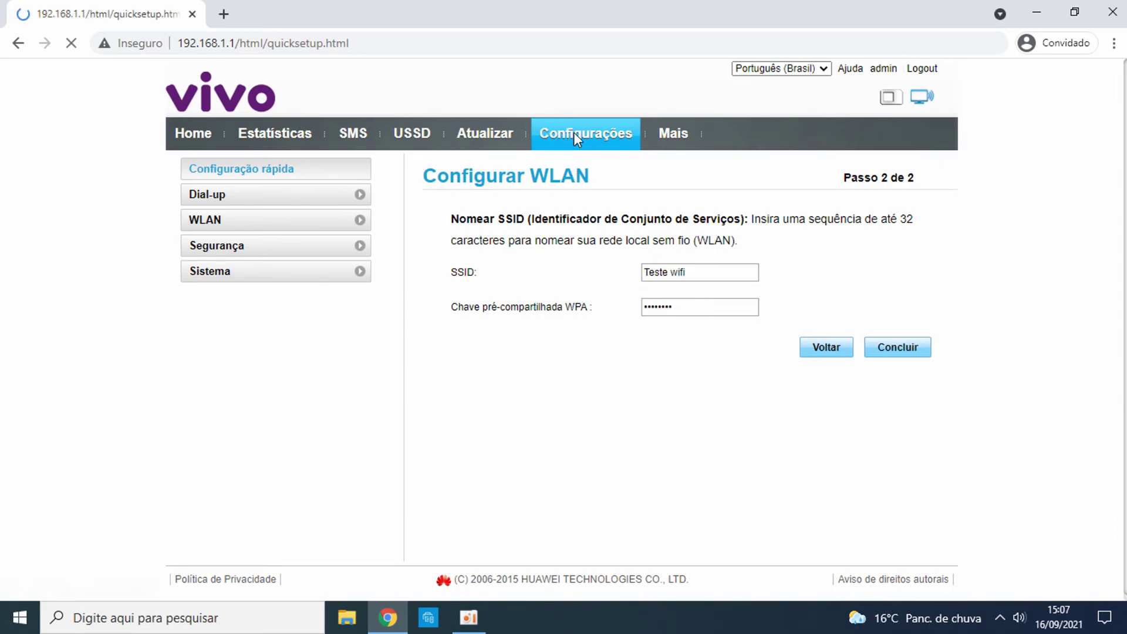